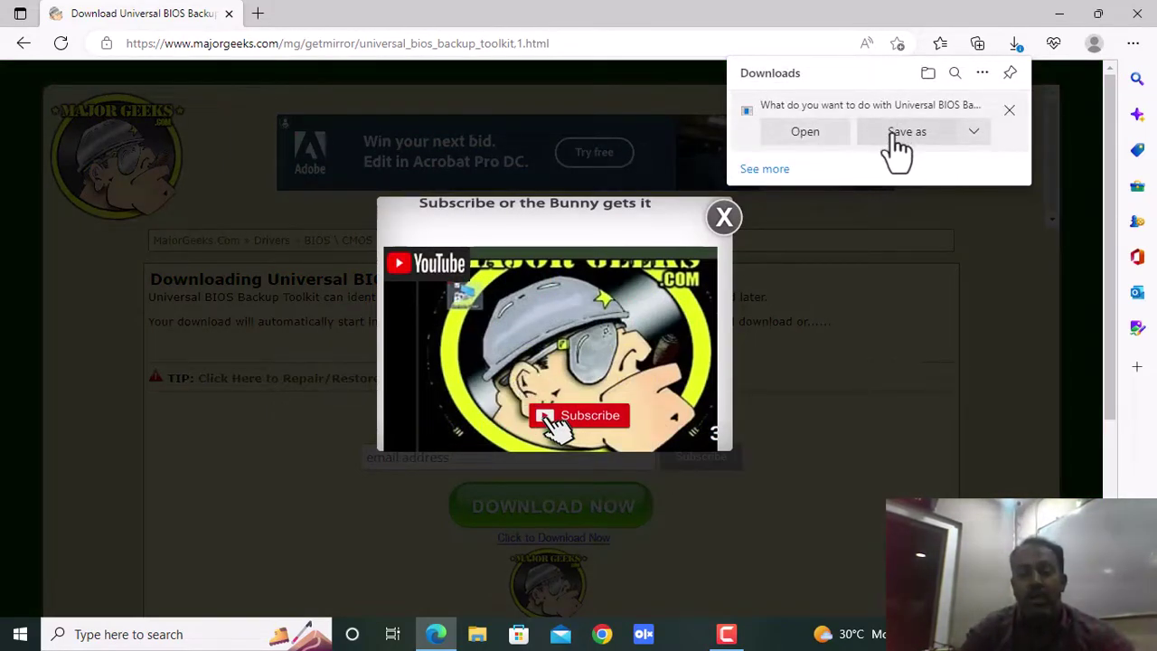
Save the Universal BIOS Backup ToolKit 2.0 download in the BIOS EDITING folder on Local Disk (D:)
{"action": "left_click", "coordinate": [898, 134]}
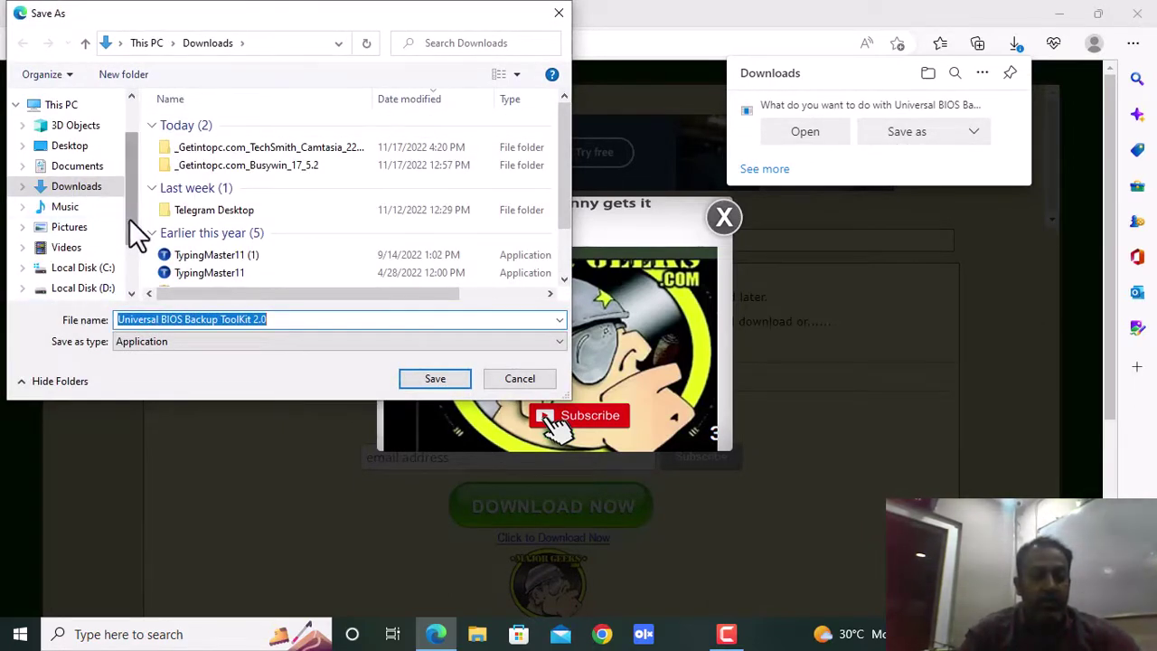
{"action": "scroll", "coordinate": [135, 235], "scroll_direction": "down", "scroll_amount": 1}
{"action": "left_click", "coordinate": [84, 241]}
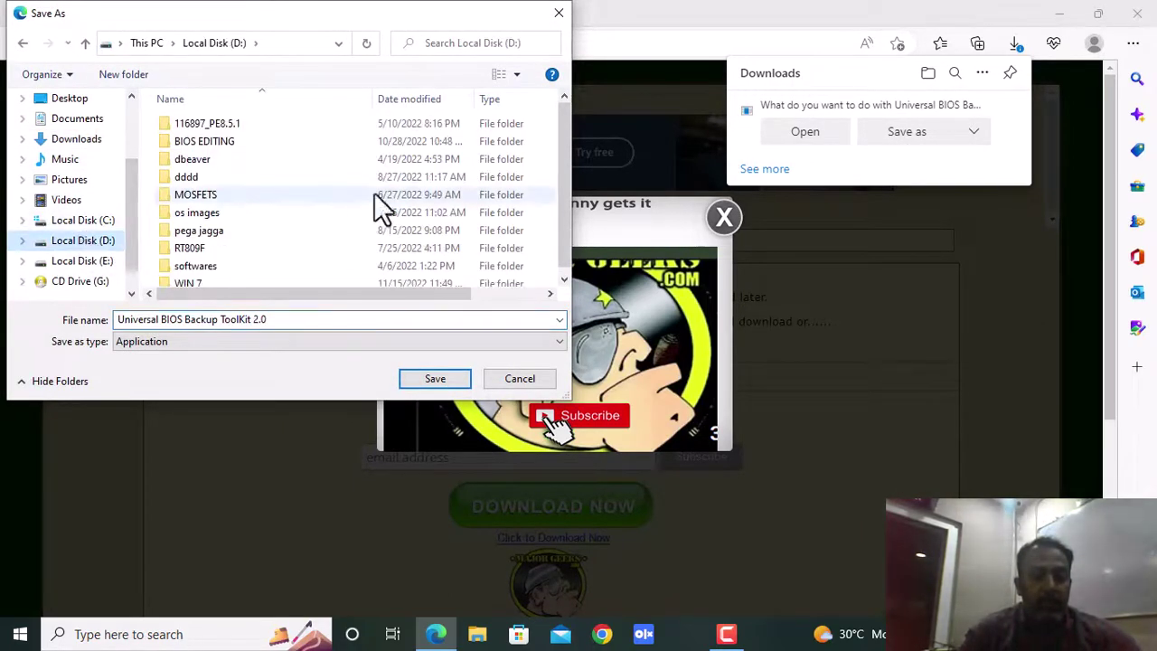
{"action": "double_click", "coordinate": [223, 141]}
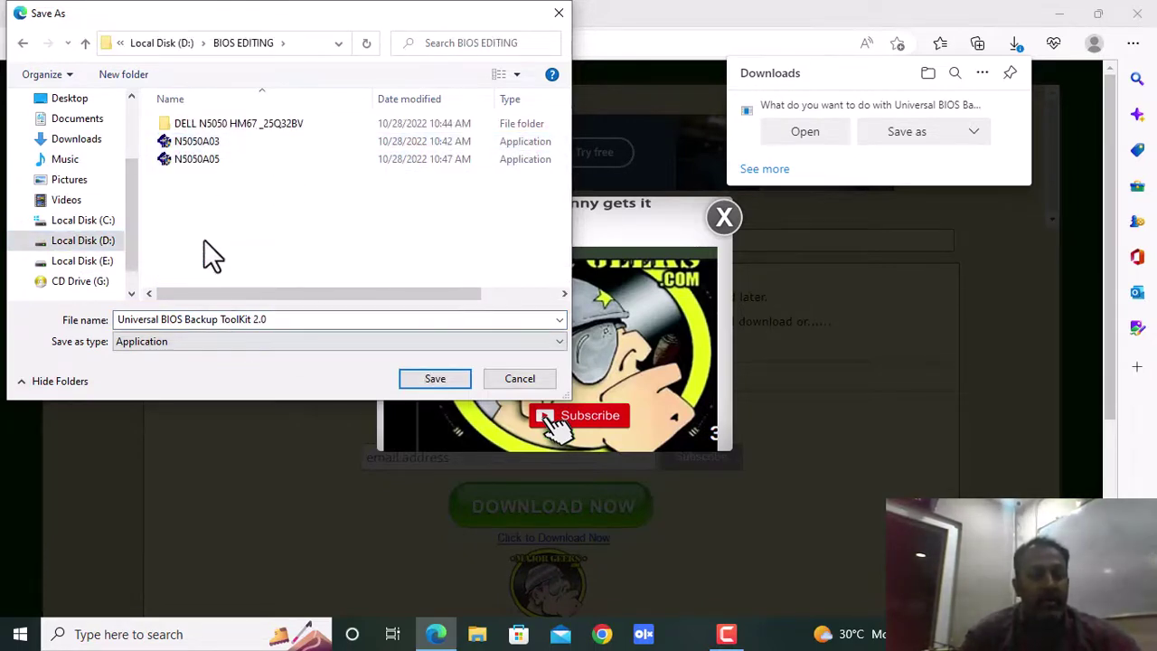
{"action": "left_click", "coordinate": [424, 378]}
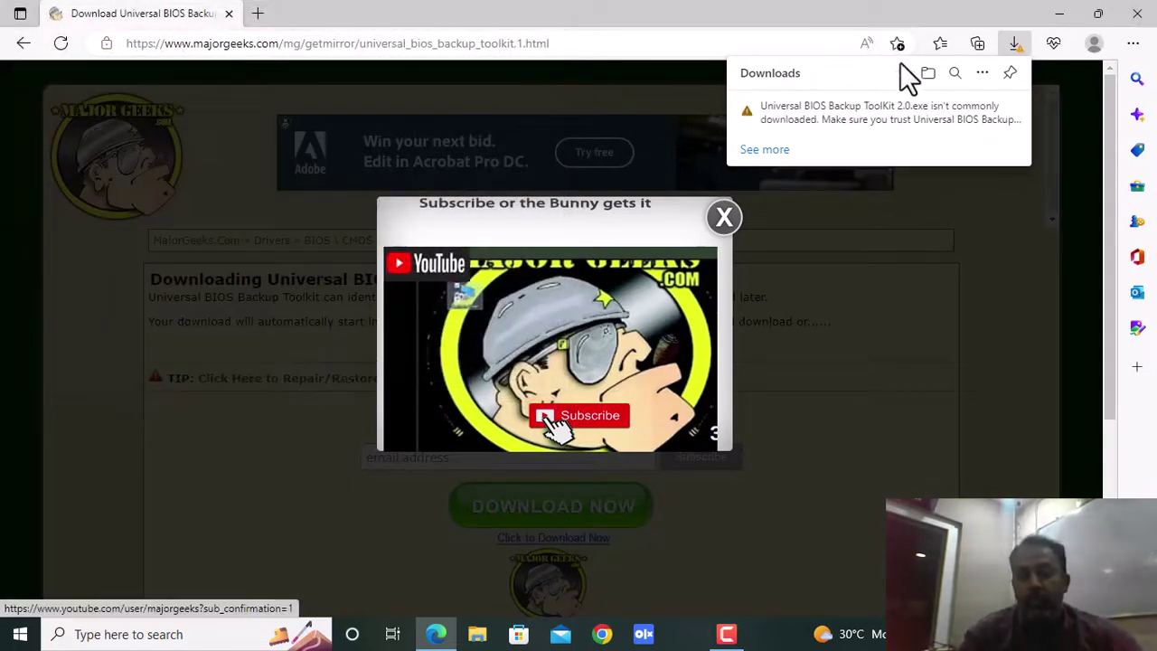
Keep the blocked Universal BIOS Backup ToolKit 2.0.exe download anyway despite the trust warning
{"action": "left_click", "coordinate": [777, 152]}
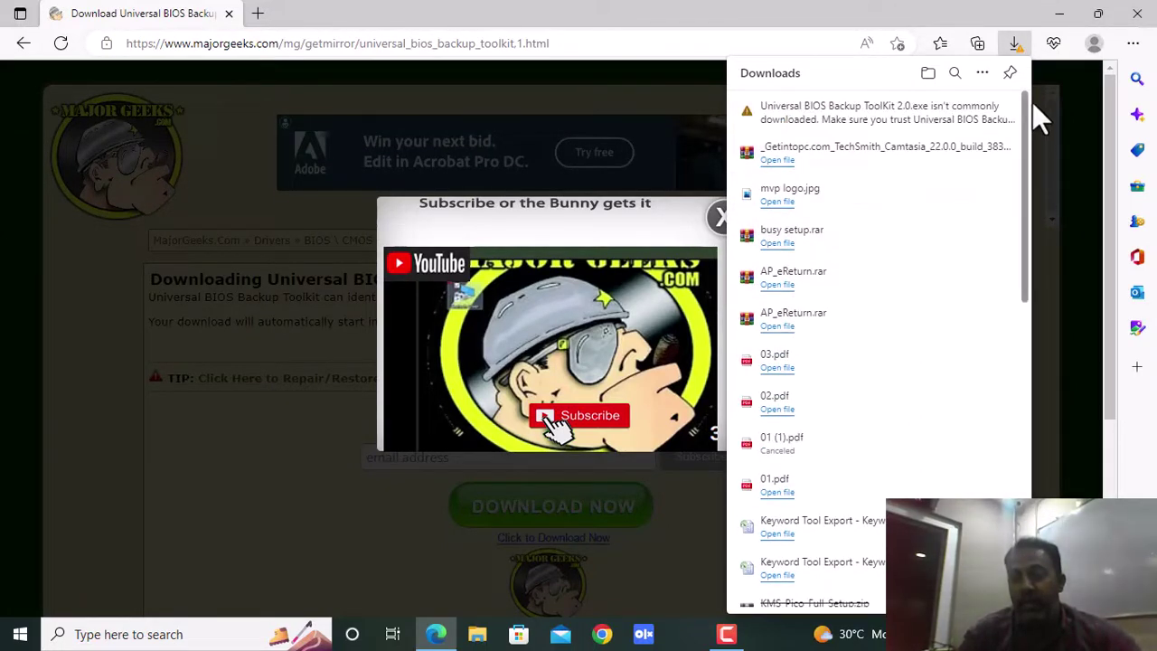
{"action": "left_click", "coordinate": [993, 112]}
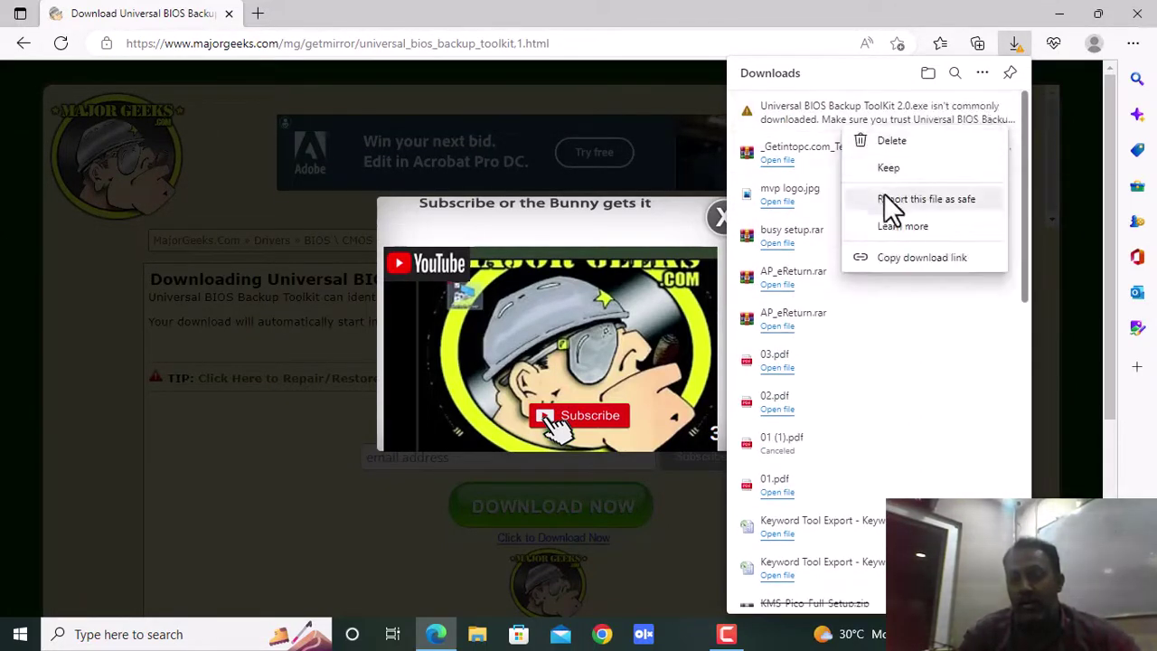
{"action": "left_click", "coordinate": [887, 175]}
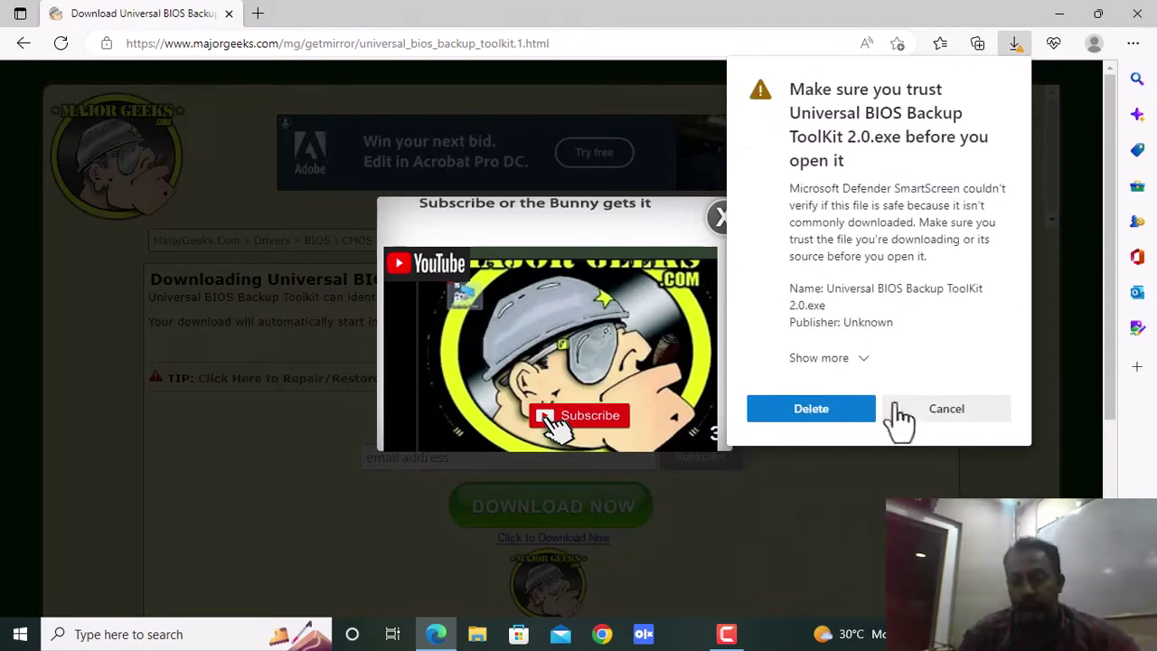
{"action": "left_click", "coordinate": [865, 361]}
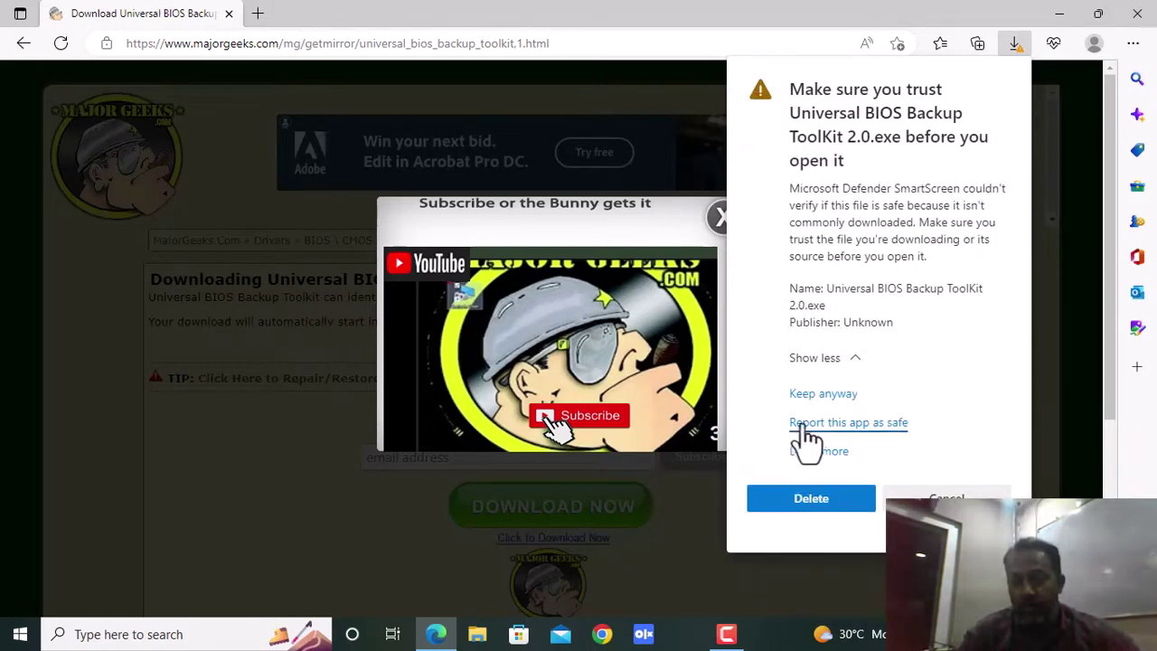
{"action": "left_click", "coordinate": [809, 395]}
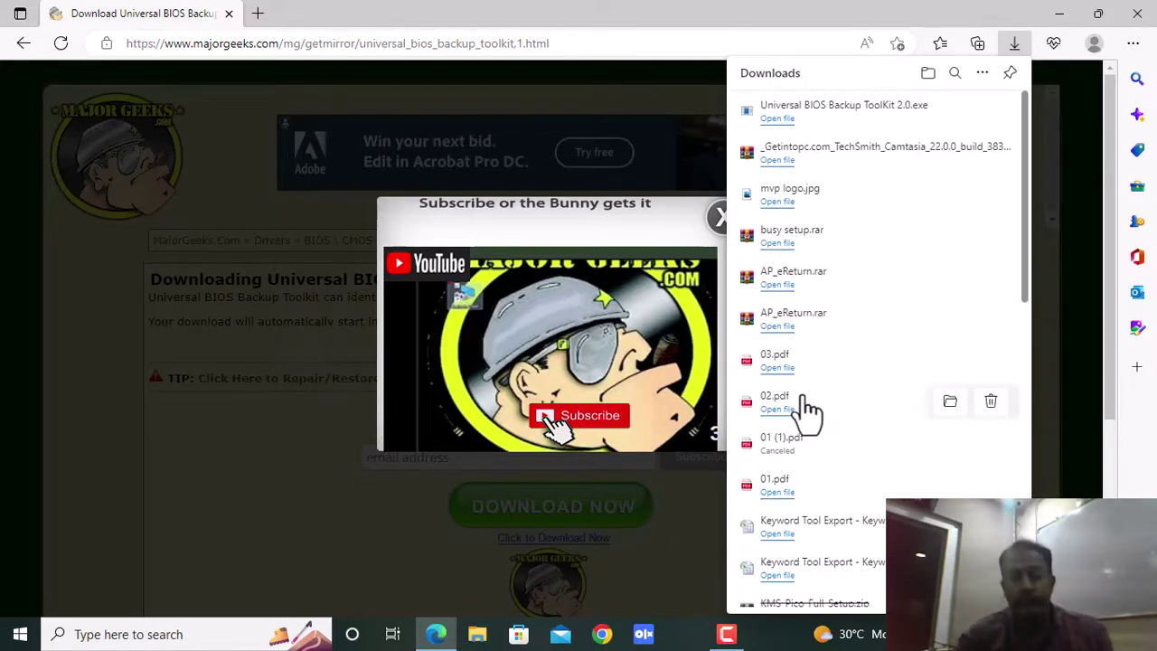
Minimize the browser and open the BIOS EDITING folder on Local Disk (D:) in File Explorer
{"action": "left_click", "coordinate": [1057, 16]}
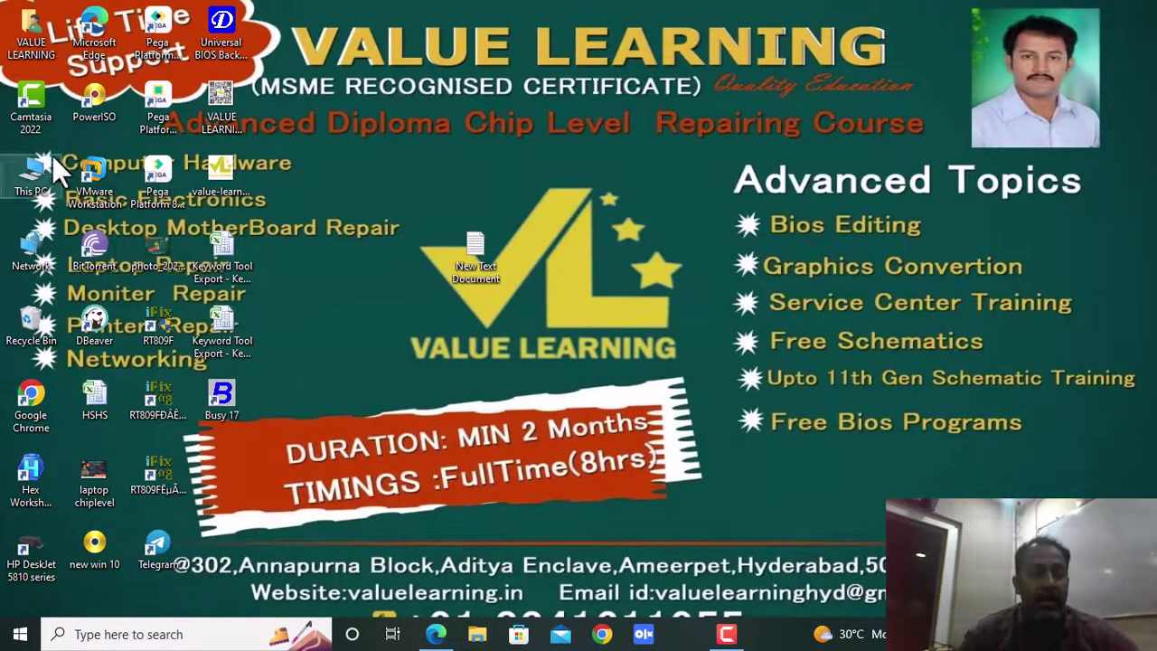
{"action": "double_click", "coordinate": [49, 154]}
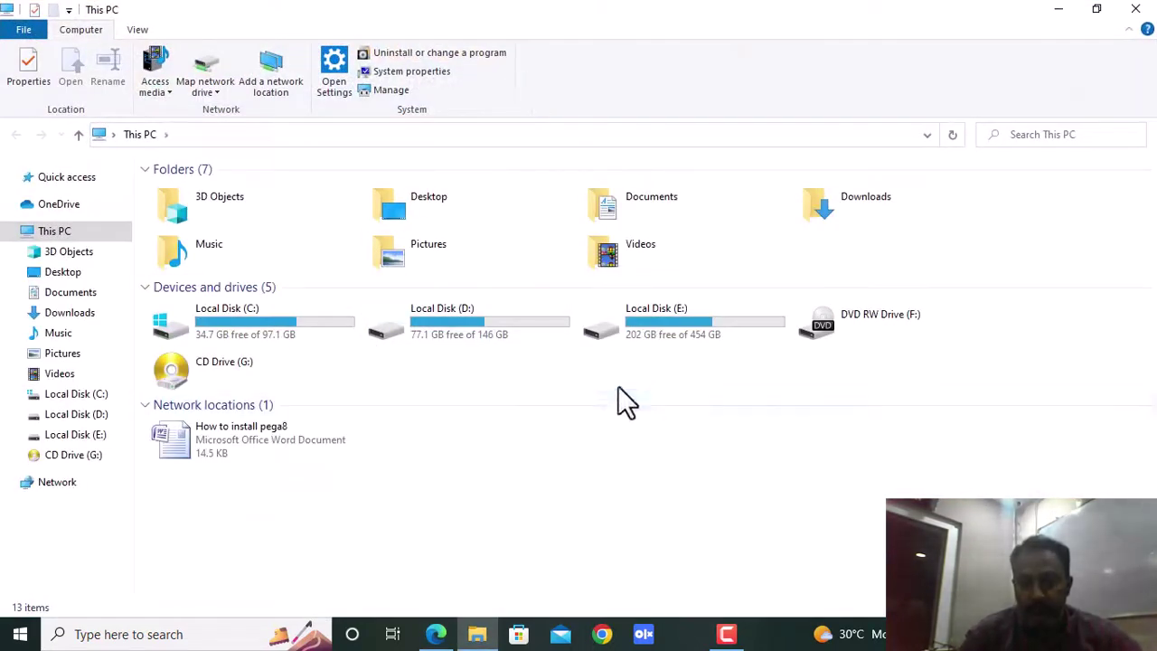
{"action": "double_click", "coordinate": [638, 308]}
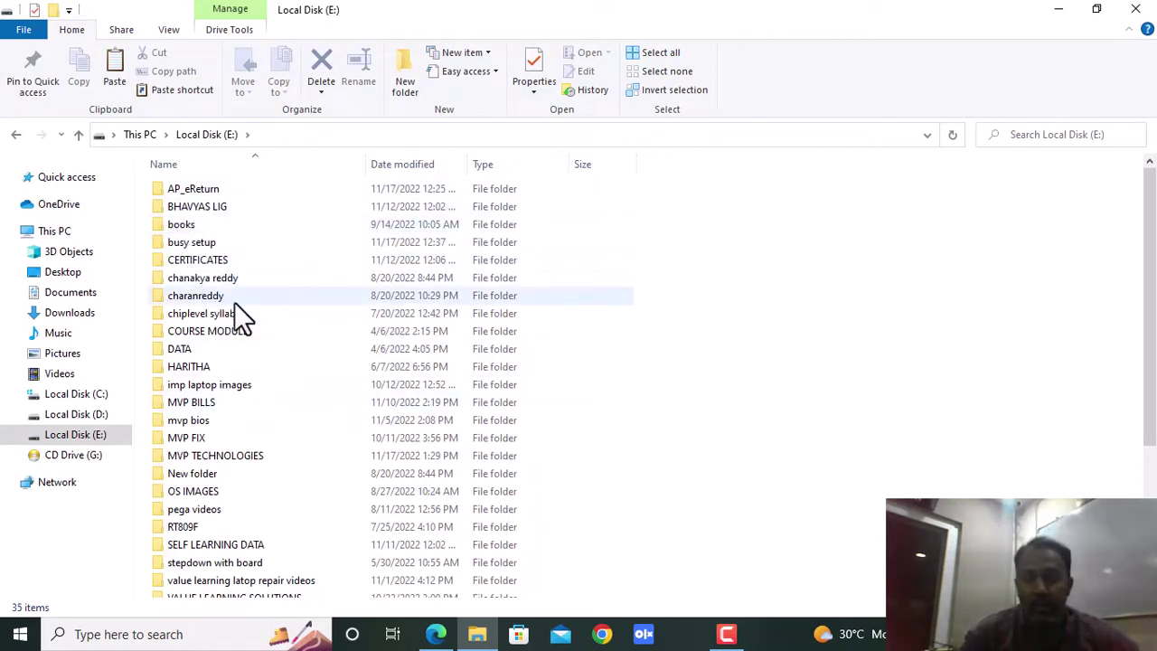
{"action": "key", "text": "BackSpace"}
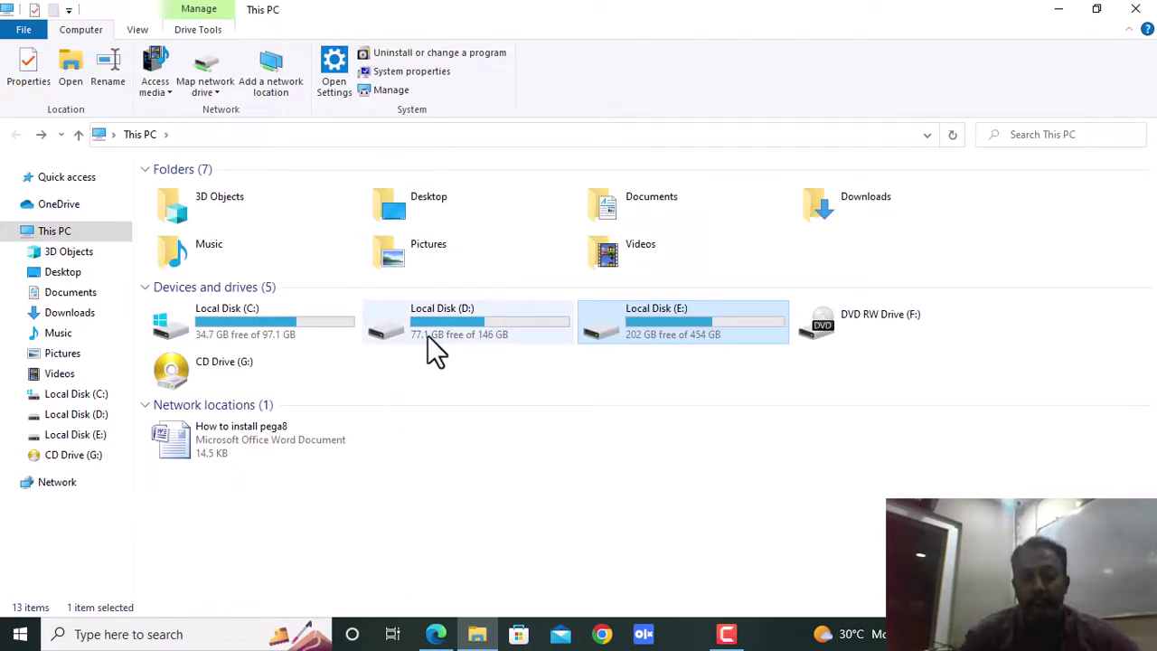
{"action": "double_click", "coordinate": [427, 334]}
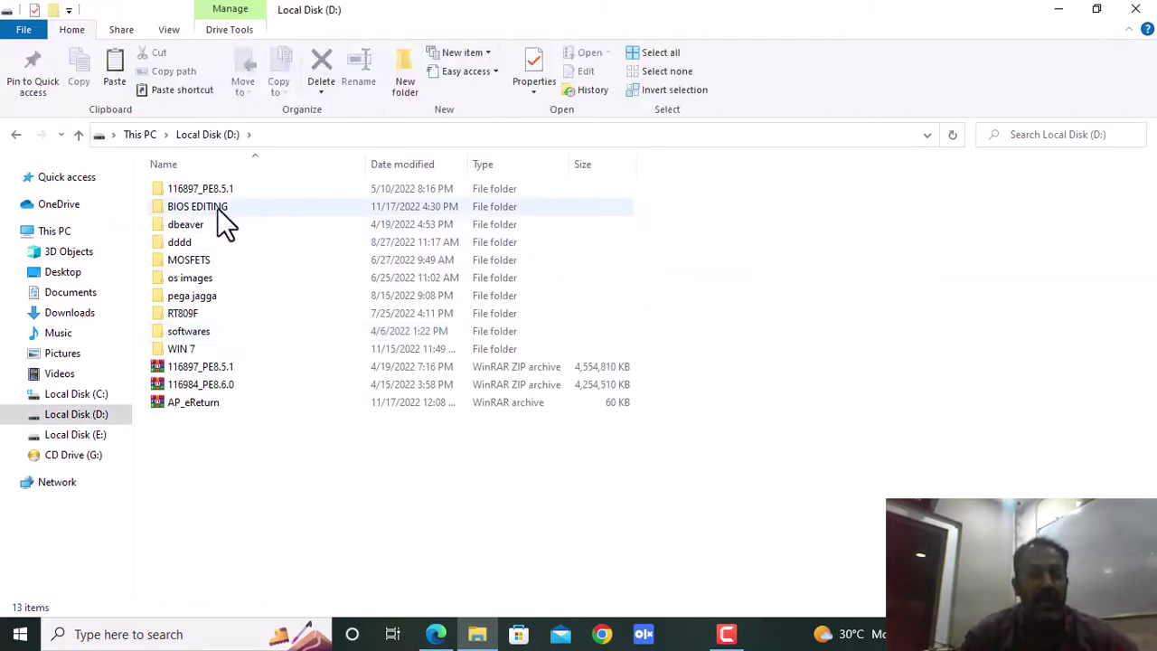
{"action": "double_click", "coordinate": [217, 209]}
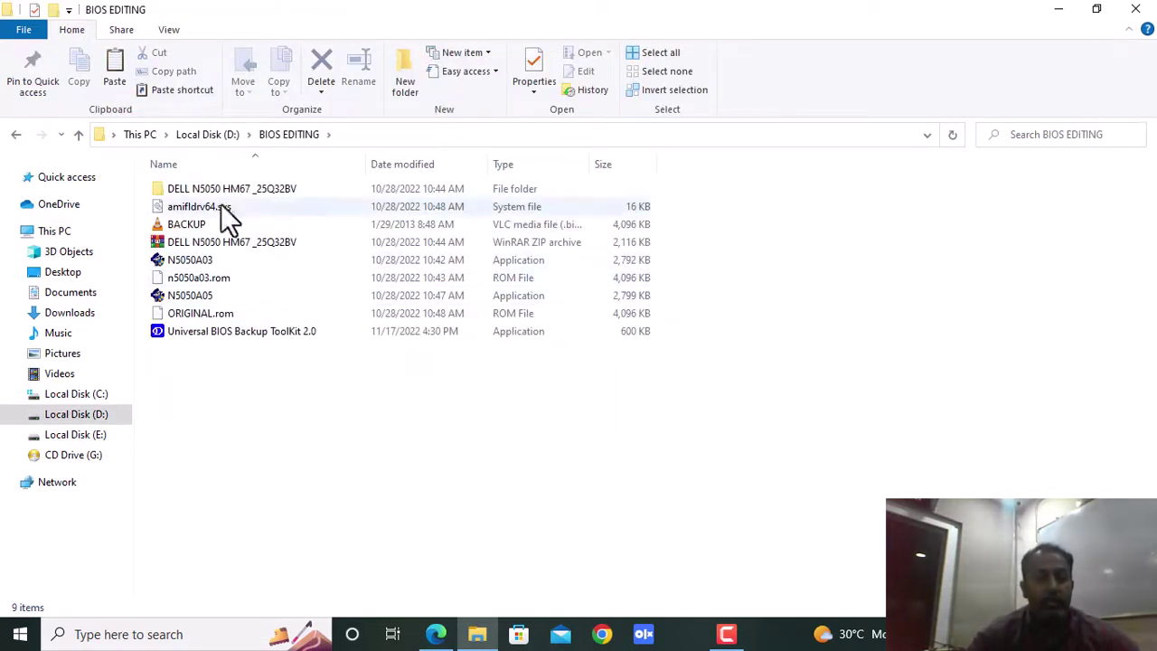
Run Universal BIOS Backup ToolKit 2.0 as administrator and read the computer's BIOS
{"action": "right_click", "coordinate": [250, 331]}
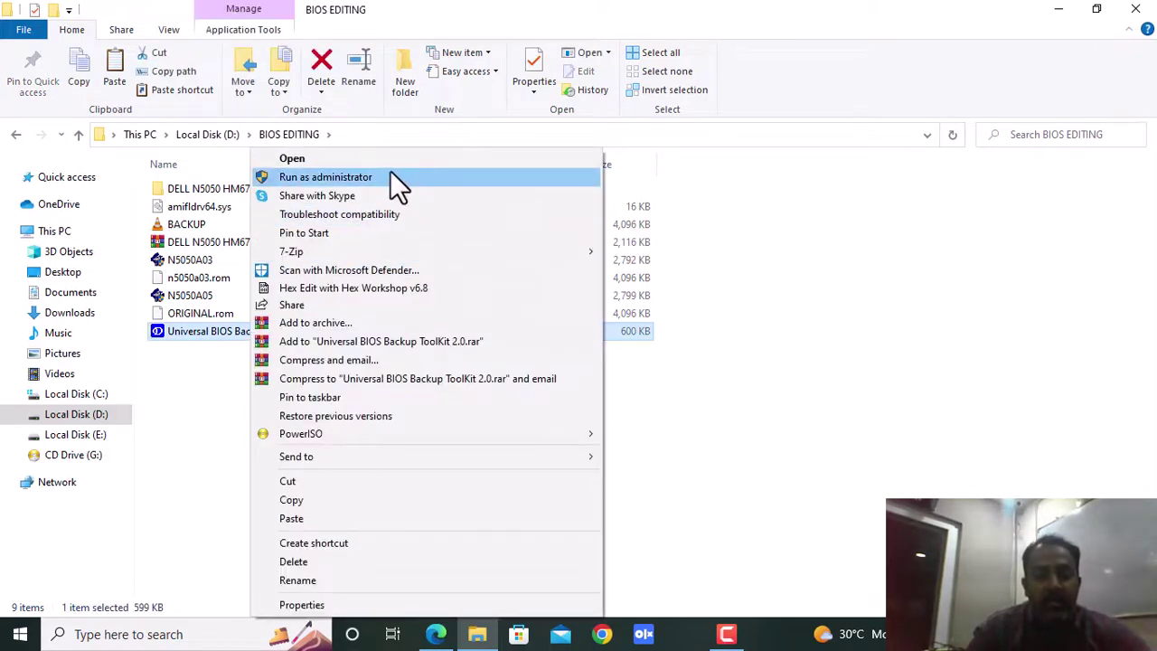
{"action": "left_click", "coordinate": [378, 177]}
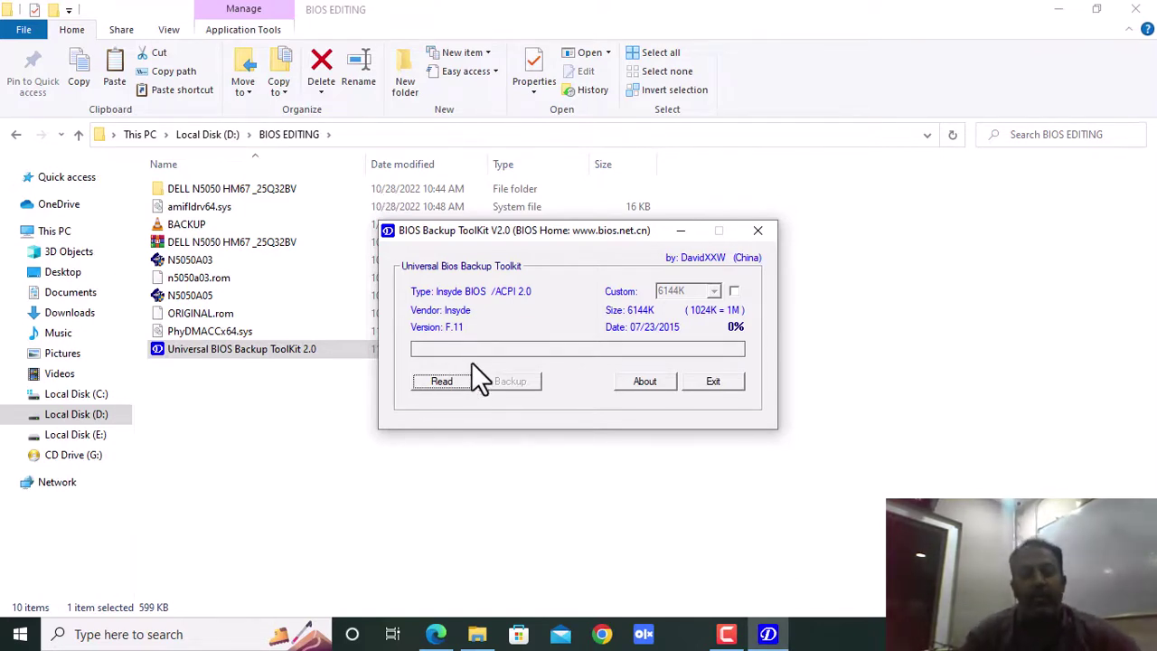
{"action": "left_click", "coordinate": [434, 384]}
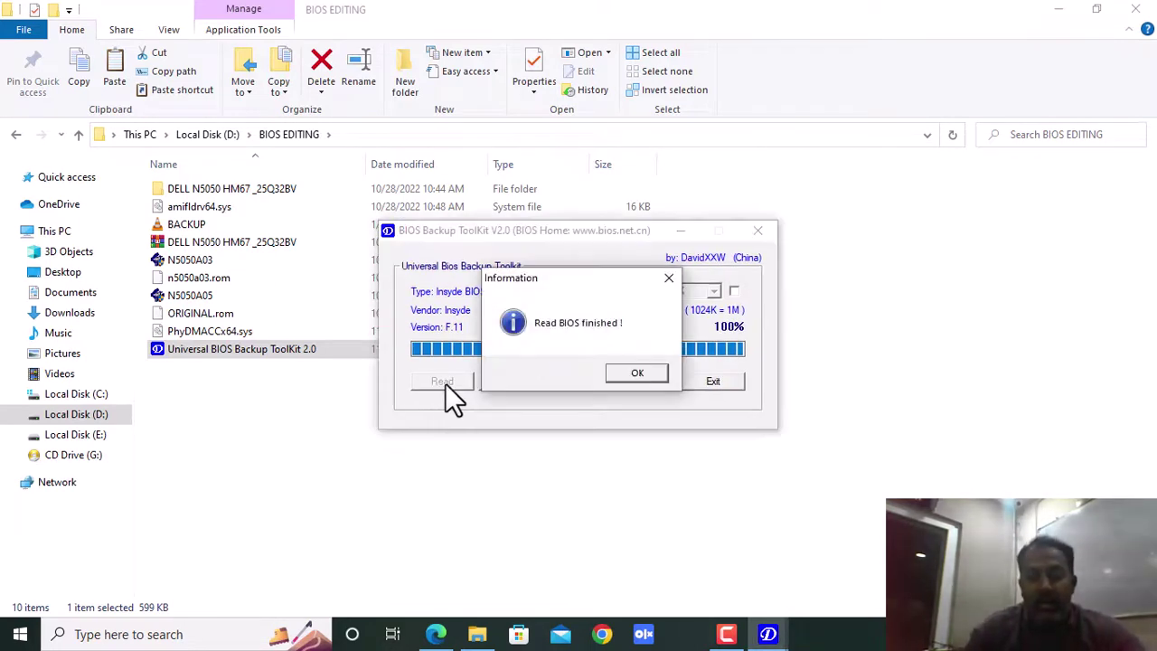
{"action": "left_click", "coordinate": [637, 374]}
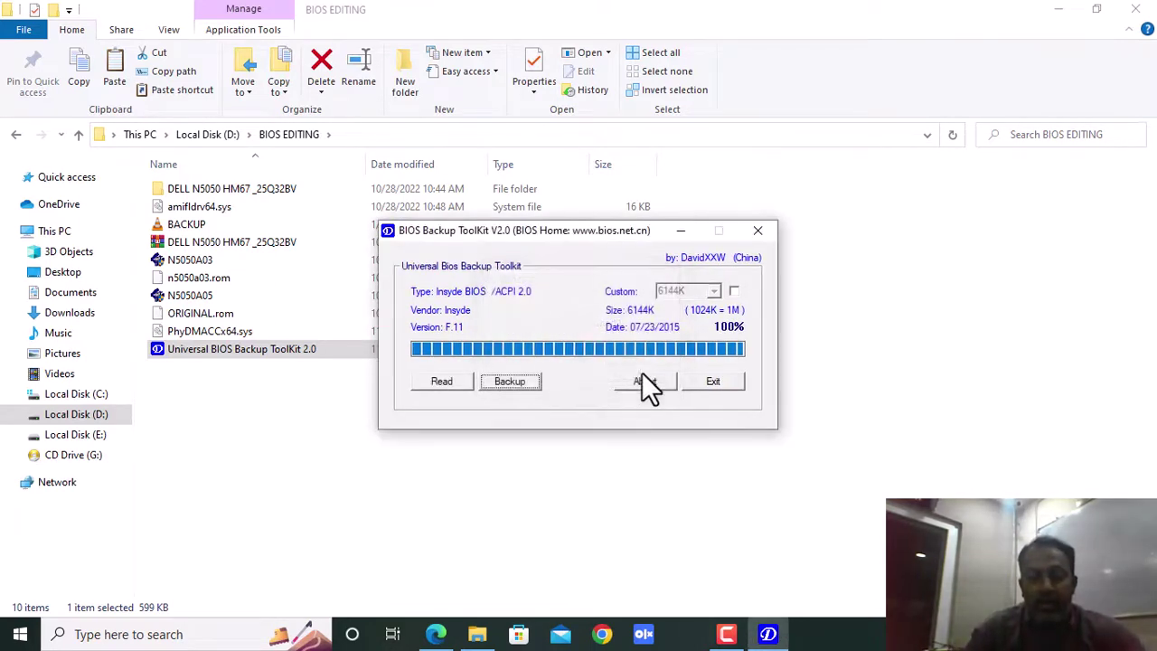
Back up the read BIOS to the BIOS EDITING folder as hp.rom
{"action": "left_click", "coordinate": [510, 380]}
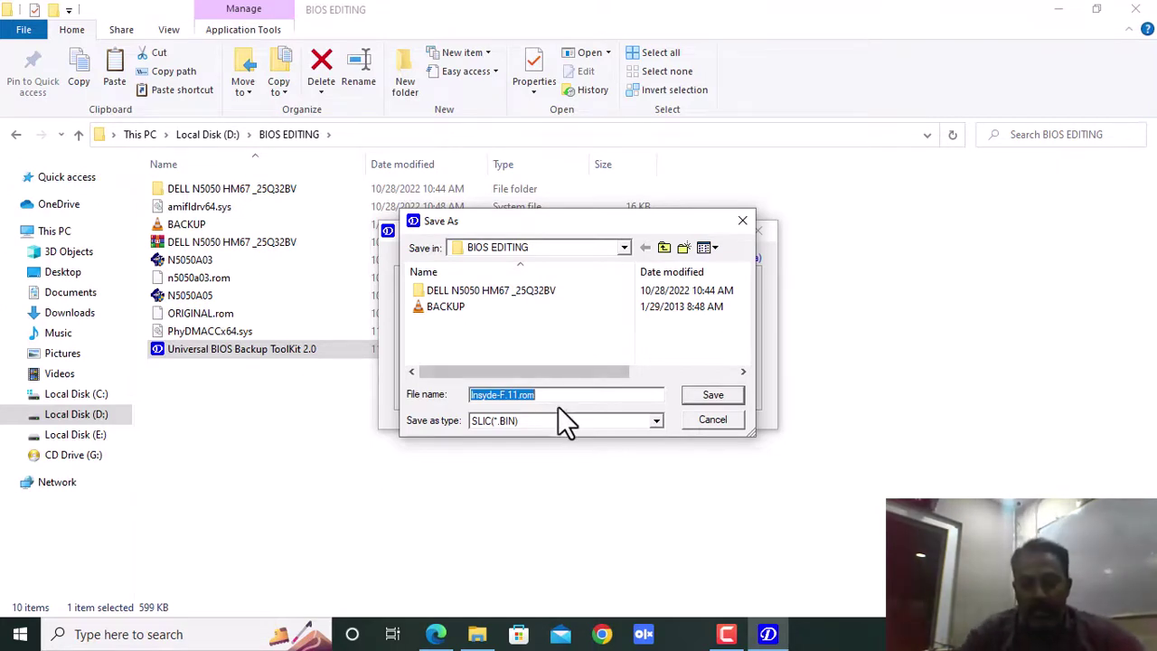
{"action": "left_click", "coordinate": [594, 395]}
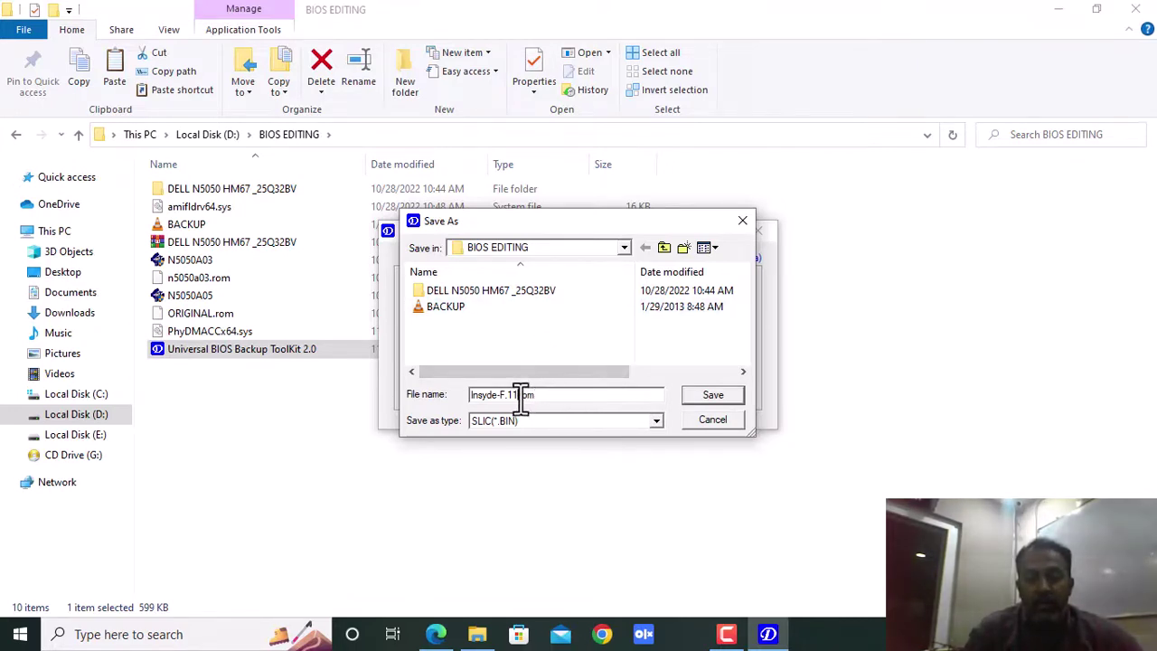
{"action": "key", "text": "BackSpace"}
{"action": "key", "text": "BackSpace"}
{"action": "key", "text": "BackSpace"}
{"action": "key", "text": "BackSpace"}
{"action": "key", "text": "BackSpace"}
{"action": "key", "text": "BackSpace"}
{"action": "key", "text": "BackSpace"}
{"action": "key", "text": "BackSpace"}
{"action": "key", "text": "BackSpace"}
{"action": "key", "text": "BackSpace"}
{"action": "key", "text": "BackSpace"}
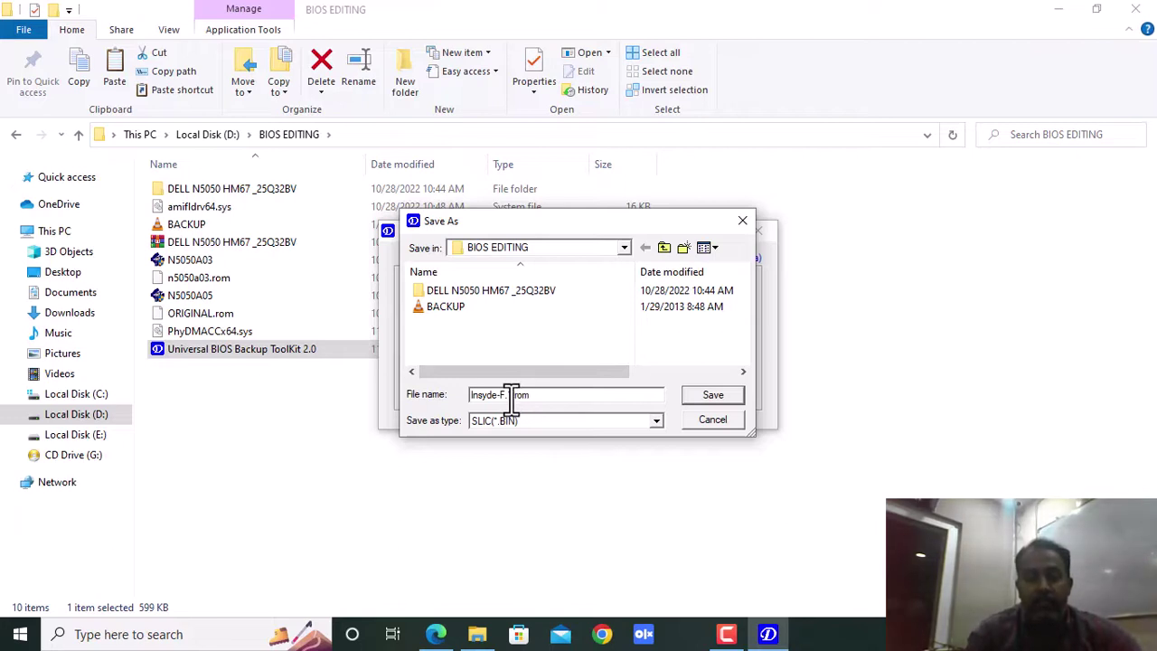
{"action": "type", "text": "hp"}
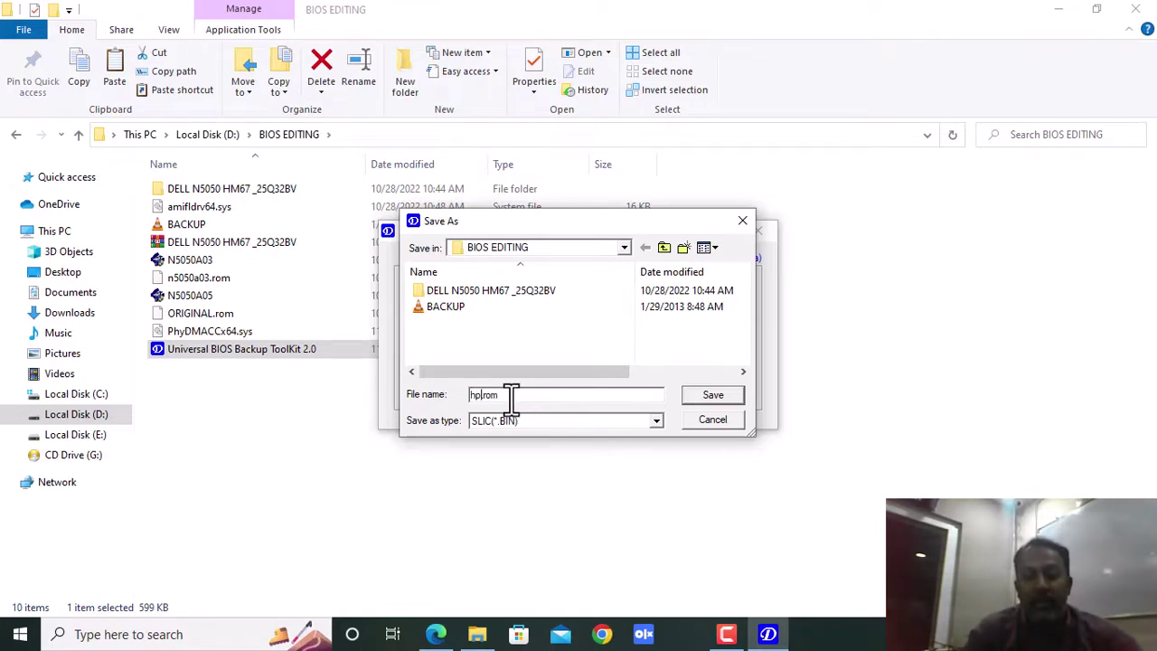
{"action": "left_click", "coordinate": [713, 395]}
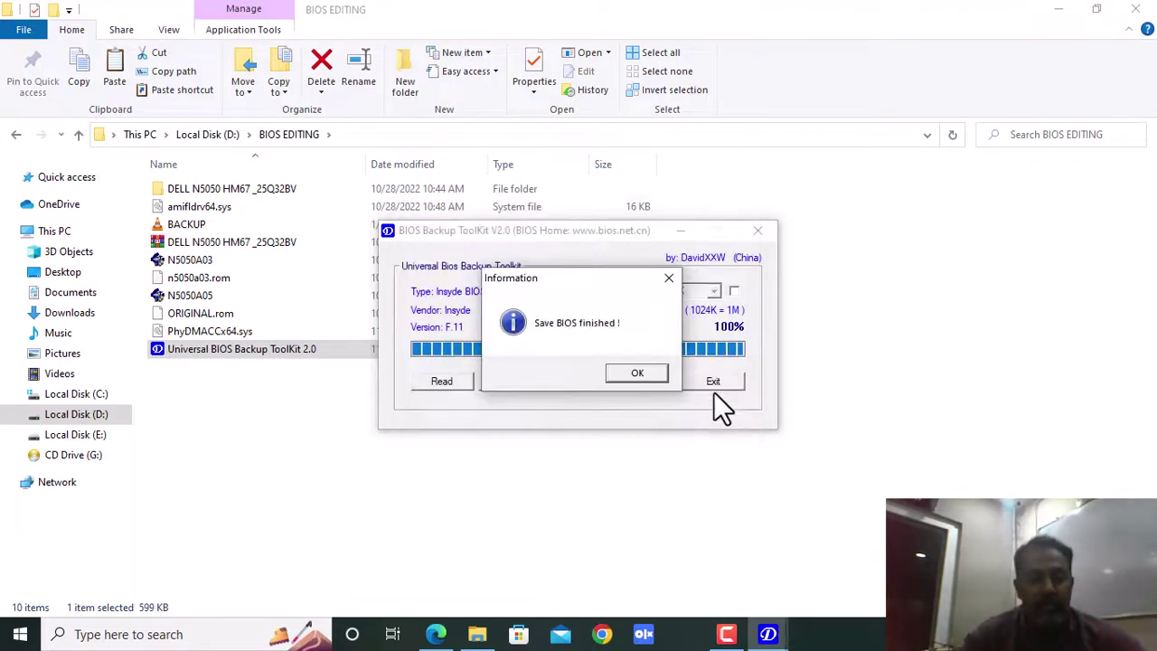
{"action": "left_click", "coordinate": [637, 374]}
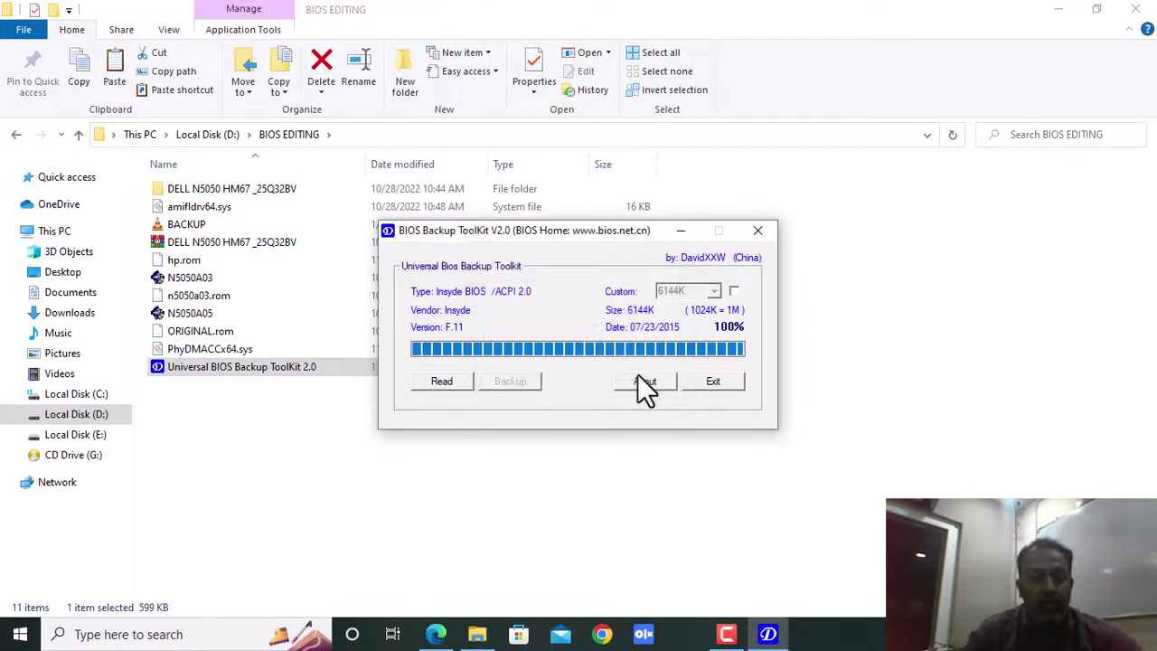
Check the file properties of the hp.rom backup in the BIOS EDITING folder
{"action": "left_click", "coordinate": [199, 470]}
{"action": "left_click_drag", "start_coordinate": [189, 262], "coordinate": [373, 488]}
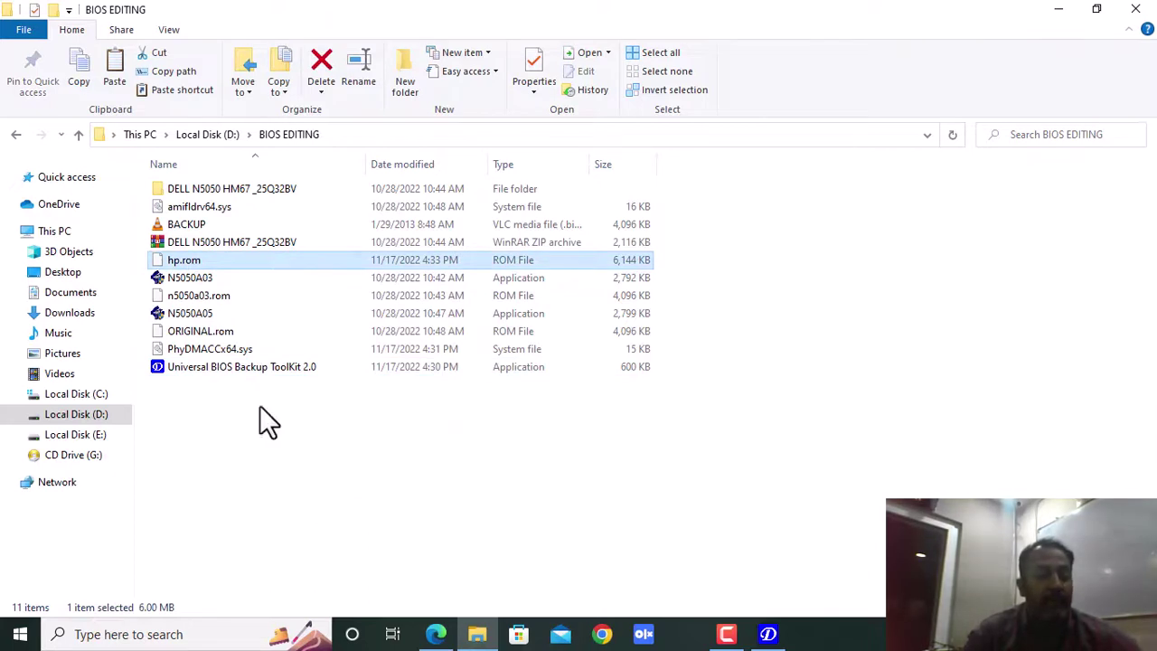
{"action": "right_click", "coordinate": [262, 260]}
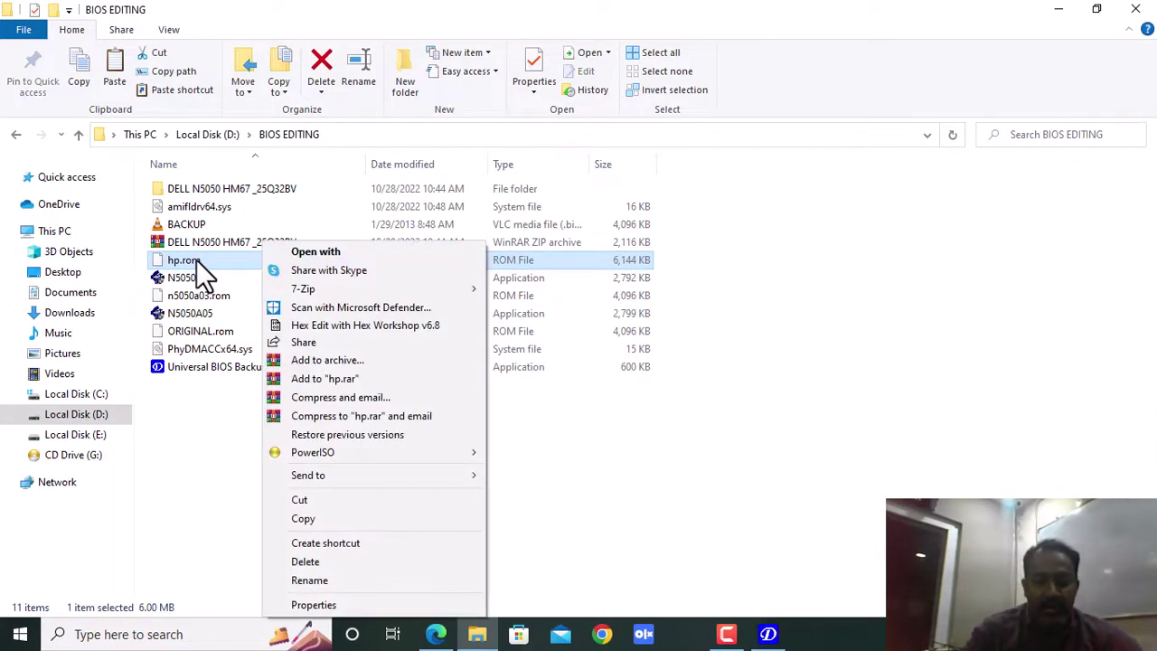
{"action": "left_click", "coordinate": [330, 605]}
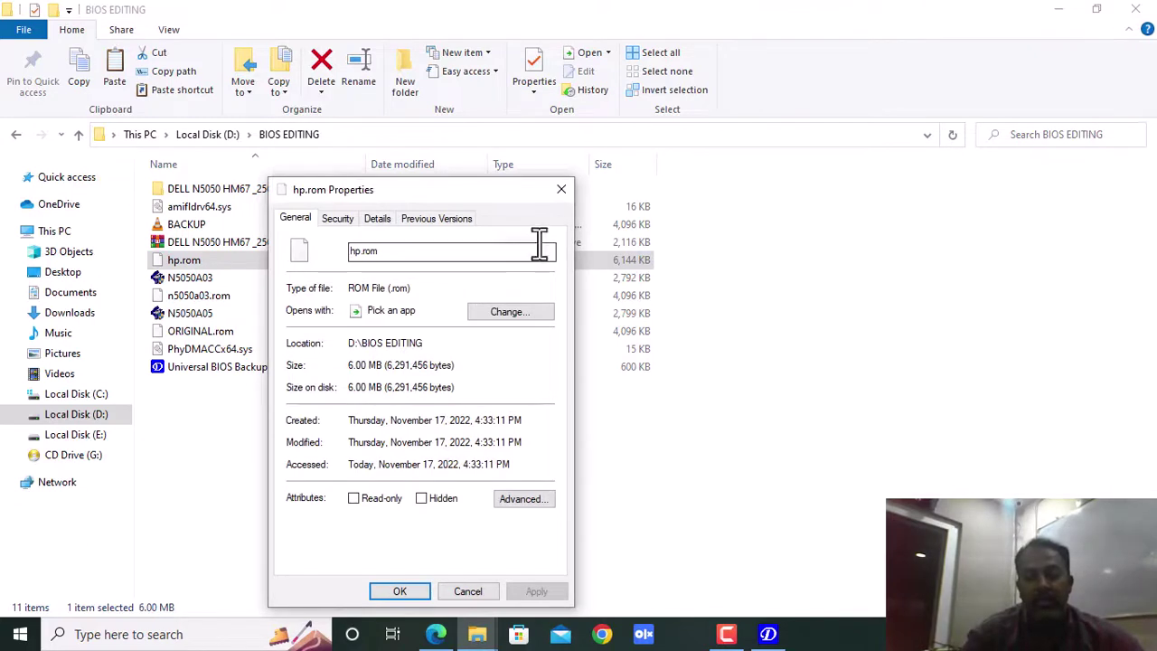
{"action": "left_click", "coordinate": [559, 191]}
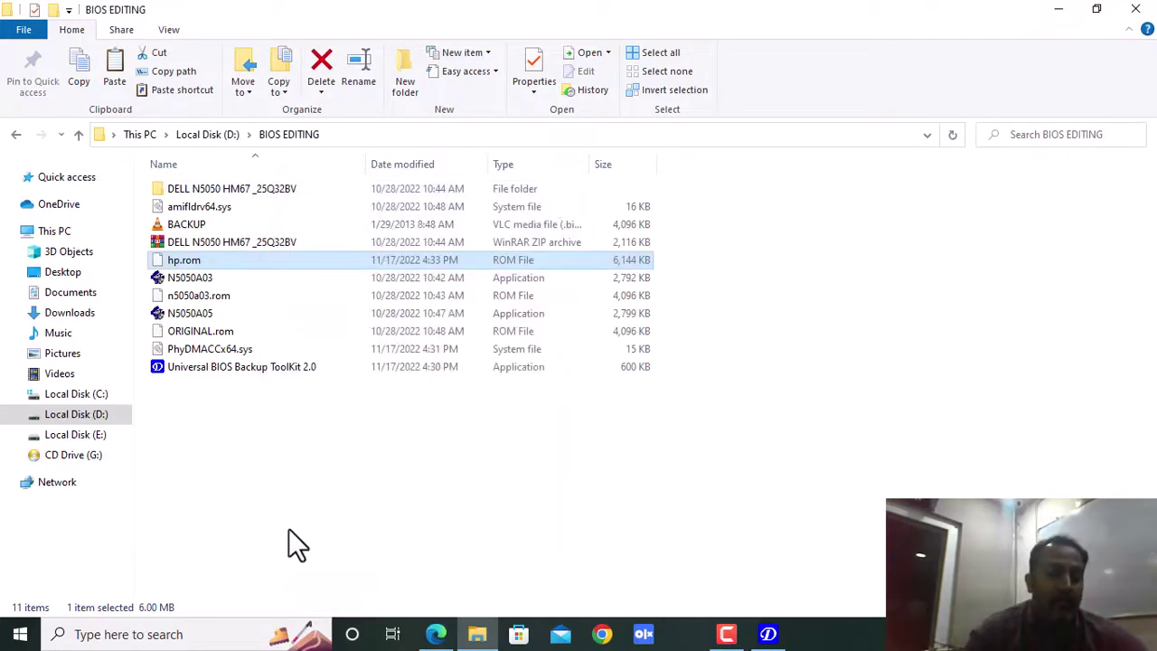
Close the BIOS EDITING folder window and exit the BIOS Backup ToolKit
{"action": "left_click", "coordinate": [1136, 11]}
{"action": "left_click", "coordinate": [720, 382]}
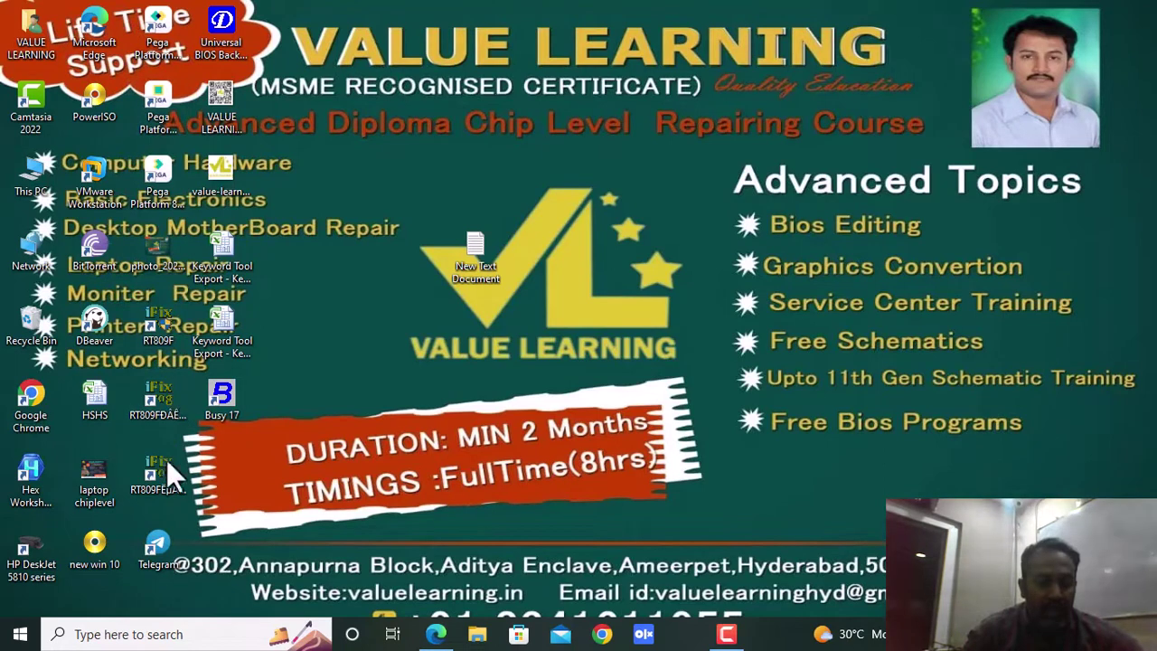
Switch to the MVP Technologies account in Telegram and open the MVP-LAPTOP SCHEMATIC WORLD group by searching for "mvp"
{"action": "left_click", "coordinate": [168, 540]}
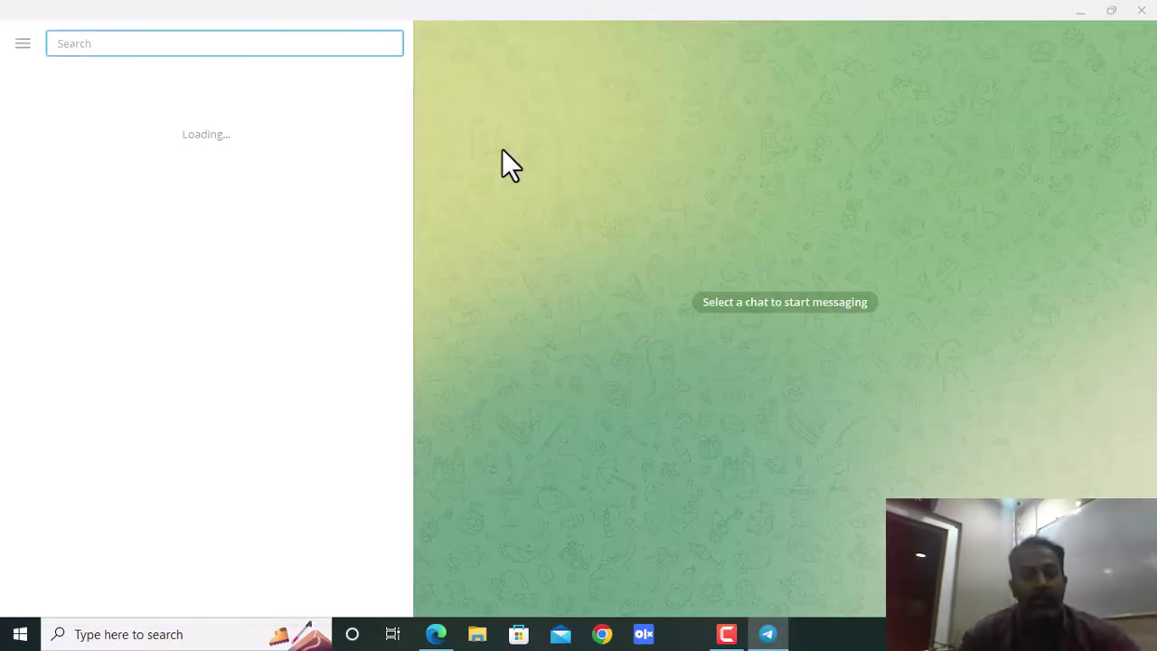
{"action": "left_click", "coordinate": [24, 43]}
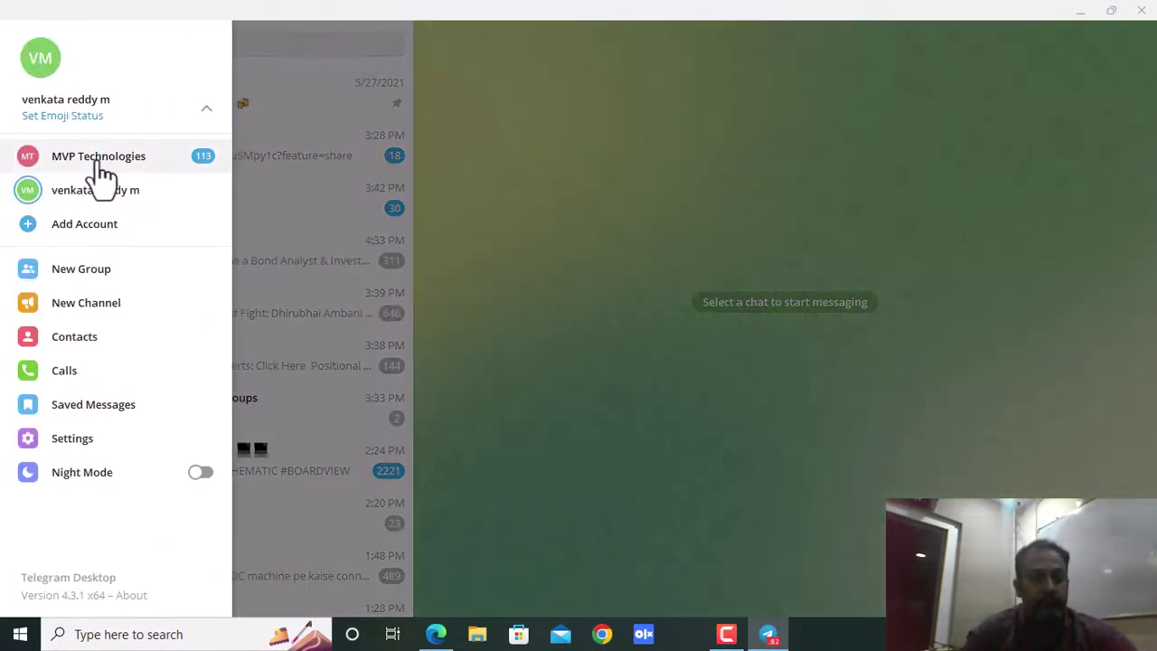
{"action": "left_click", "coordinate": [64, 161]}
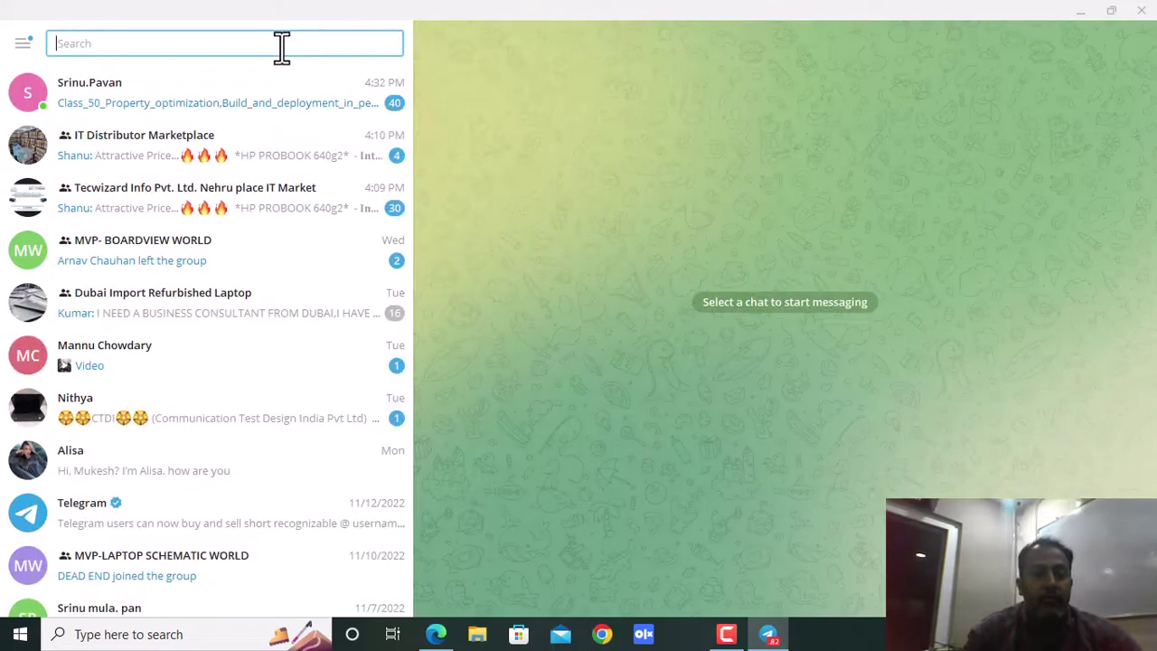
{"action": "type", "text": "mvp"}
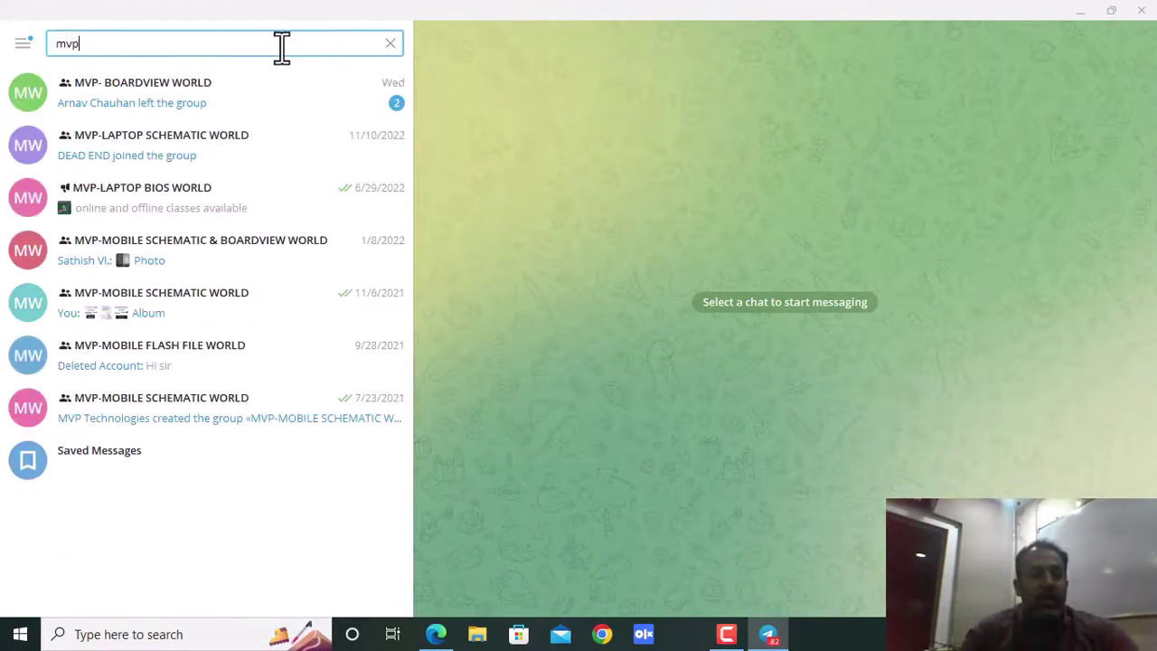
{"action": "left_click", "coordinate": [173, 145]}
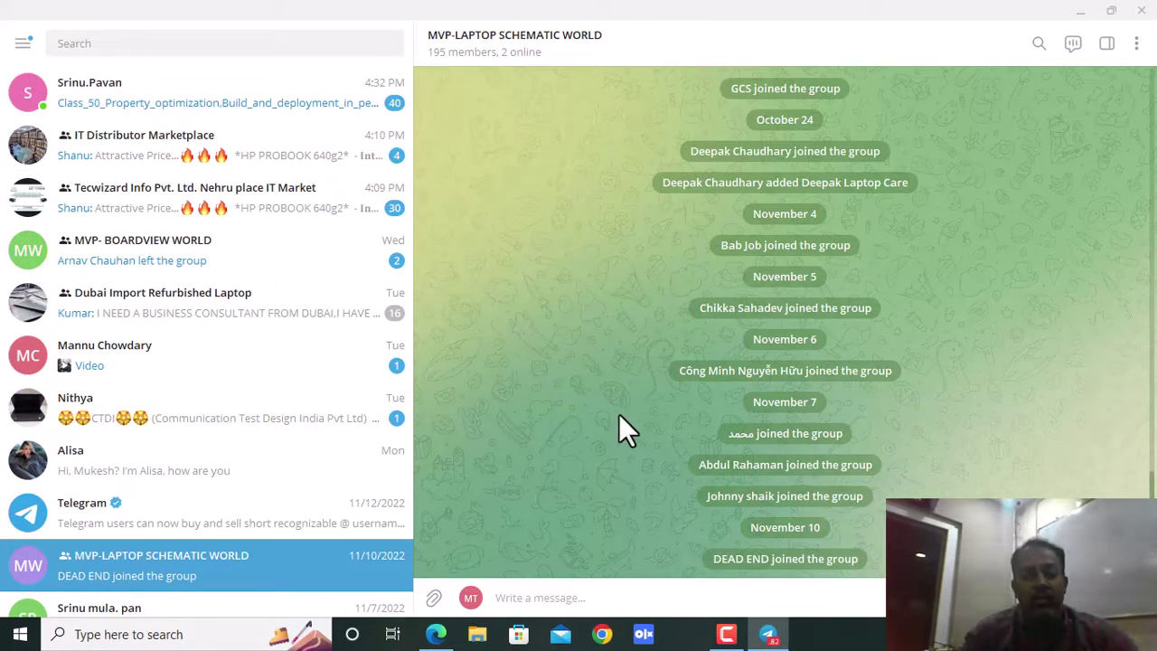
Check the number of shared files in the group info of MVP-LAPTOP SCHEMATIC WORLD and close the info
{"action": "left_click", "coordinate": [558, 41]}
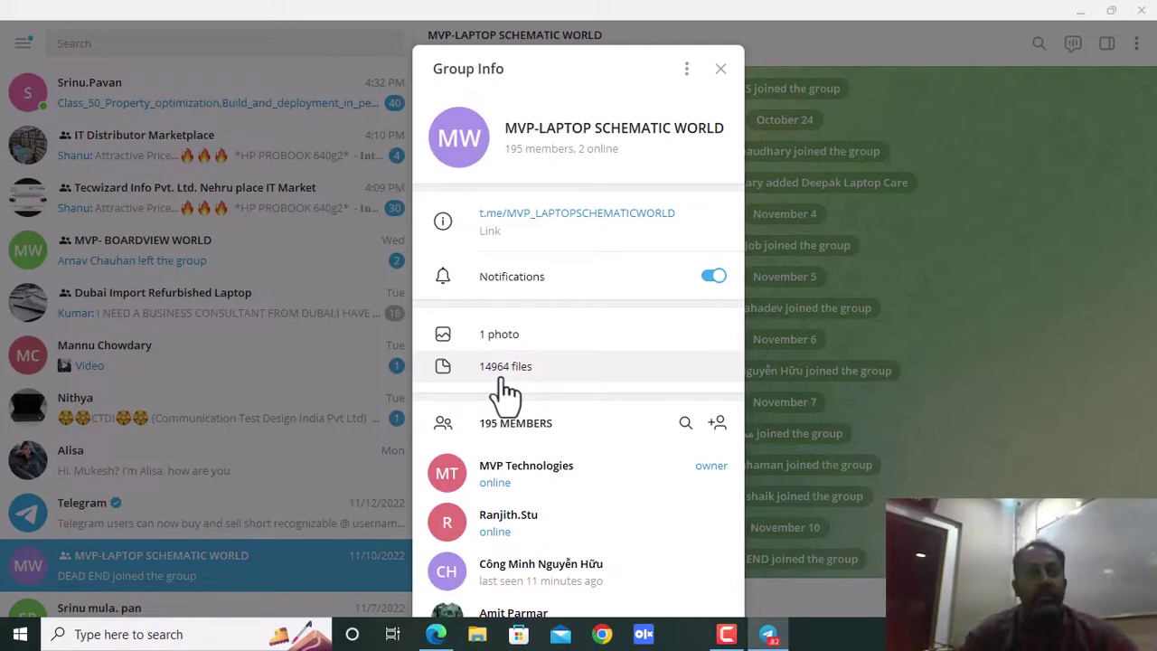
{"action": "left_click", "coordinate": [1034, 178]}
Open the MVP-LAPTOP BIOS WORLD channel by searching for "bio"
{"action": "left_click", "coordinate": [200, 44]}
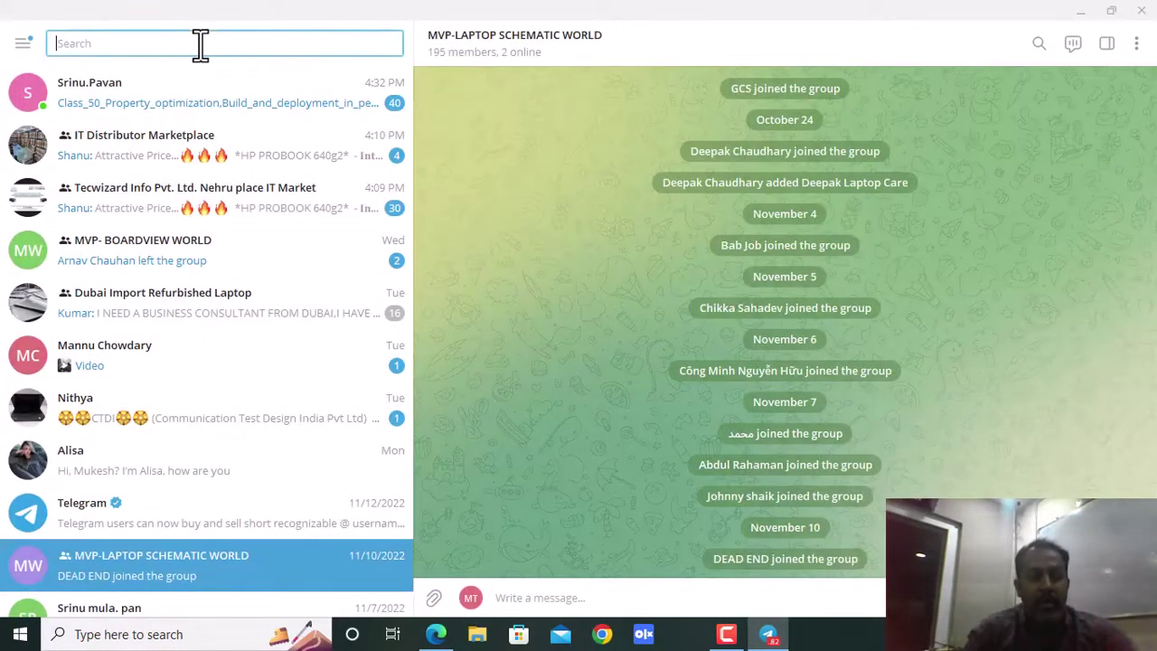
{"action": "type", "text": "bio"}
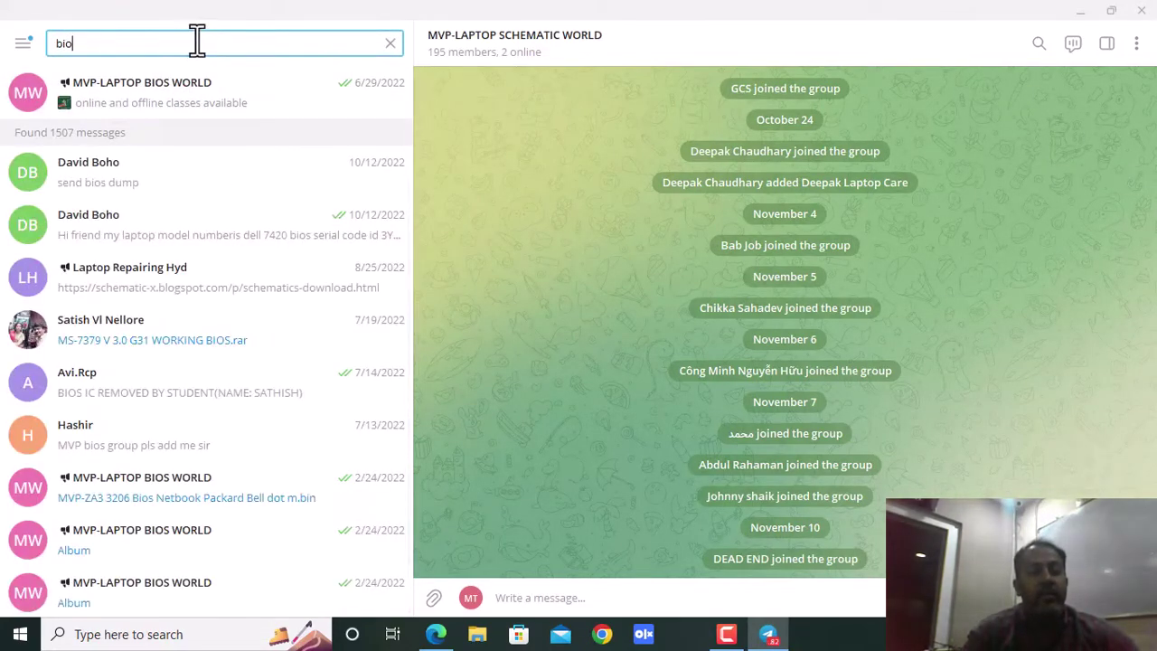
{"action": "left_click", "coordinate": [155, 103]}
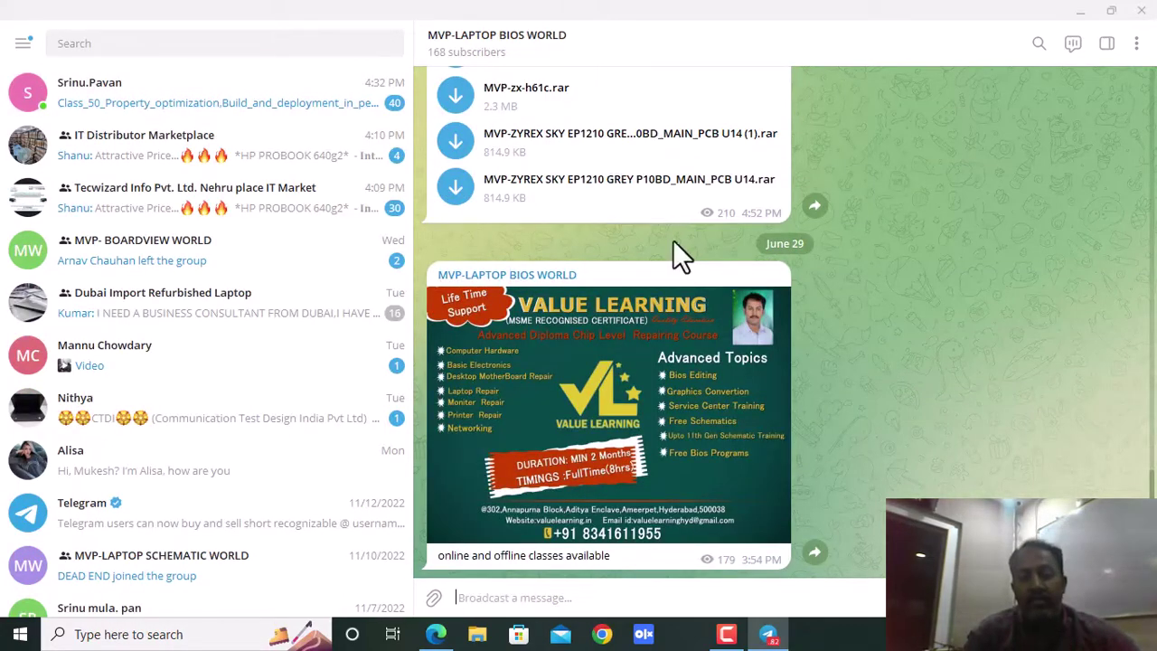
Check the shared file count in the MVP-LAPTOP BIOS WORLD channel info and view the June 29 Value Learning course poster enlarged
{"action": "left_click", "coordinate": [529, 45]}
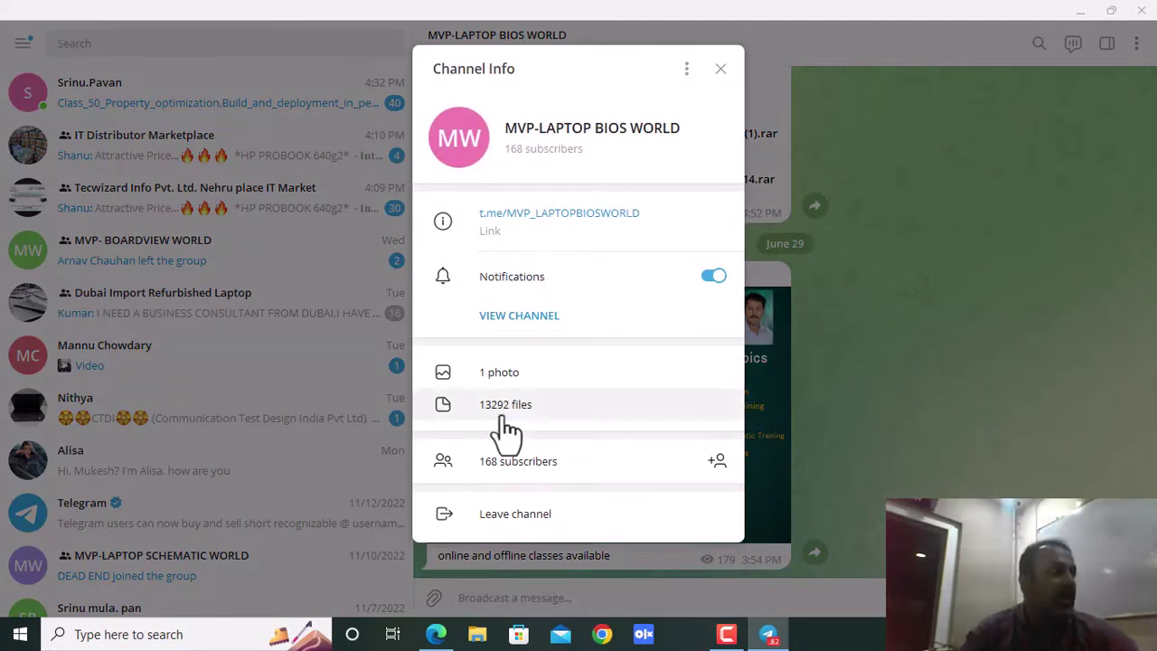
{"action": "left_click", "coordinate": [900, 276]}
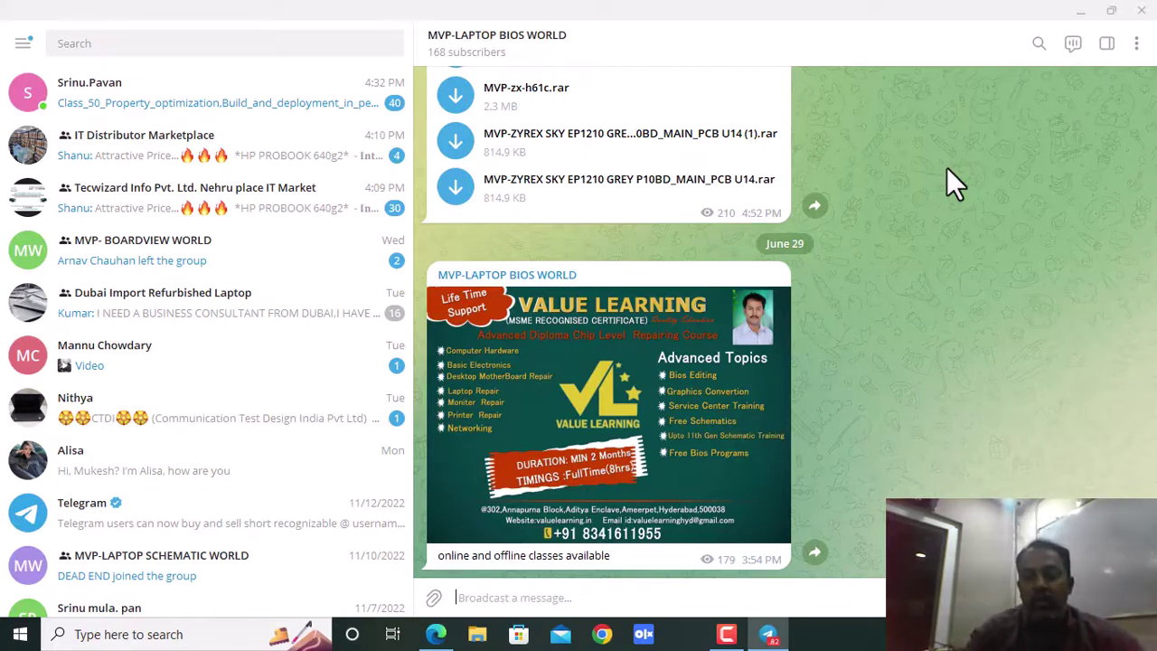
{"action": "left_click", "coordinate": [553, 389]}
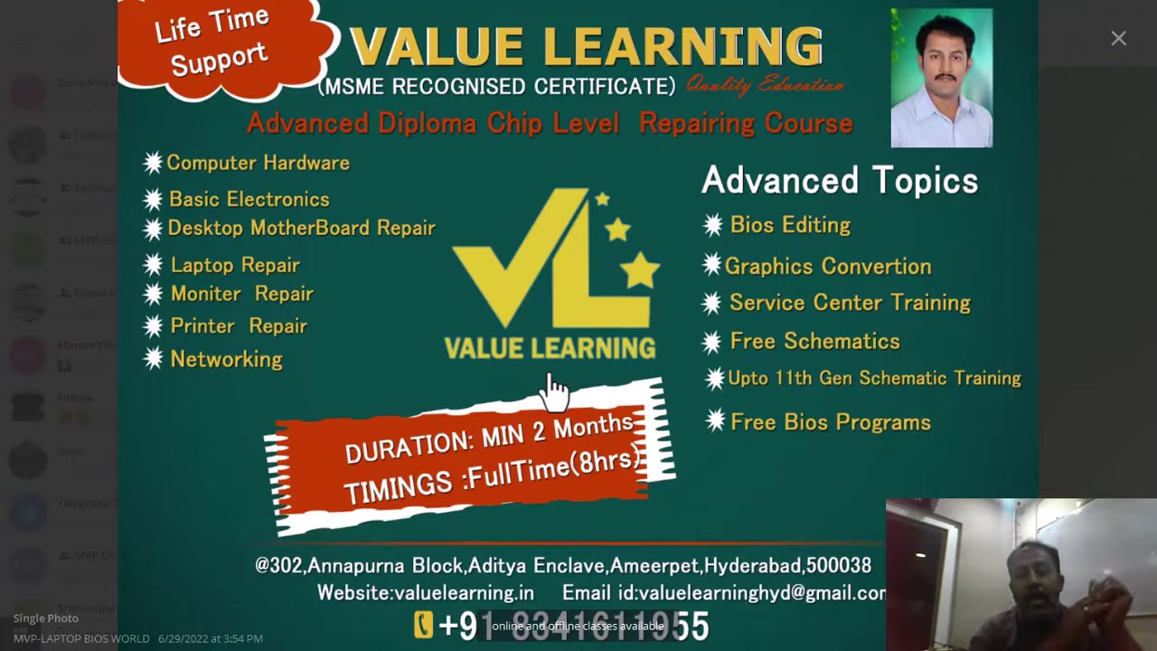